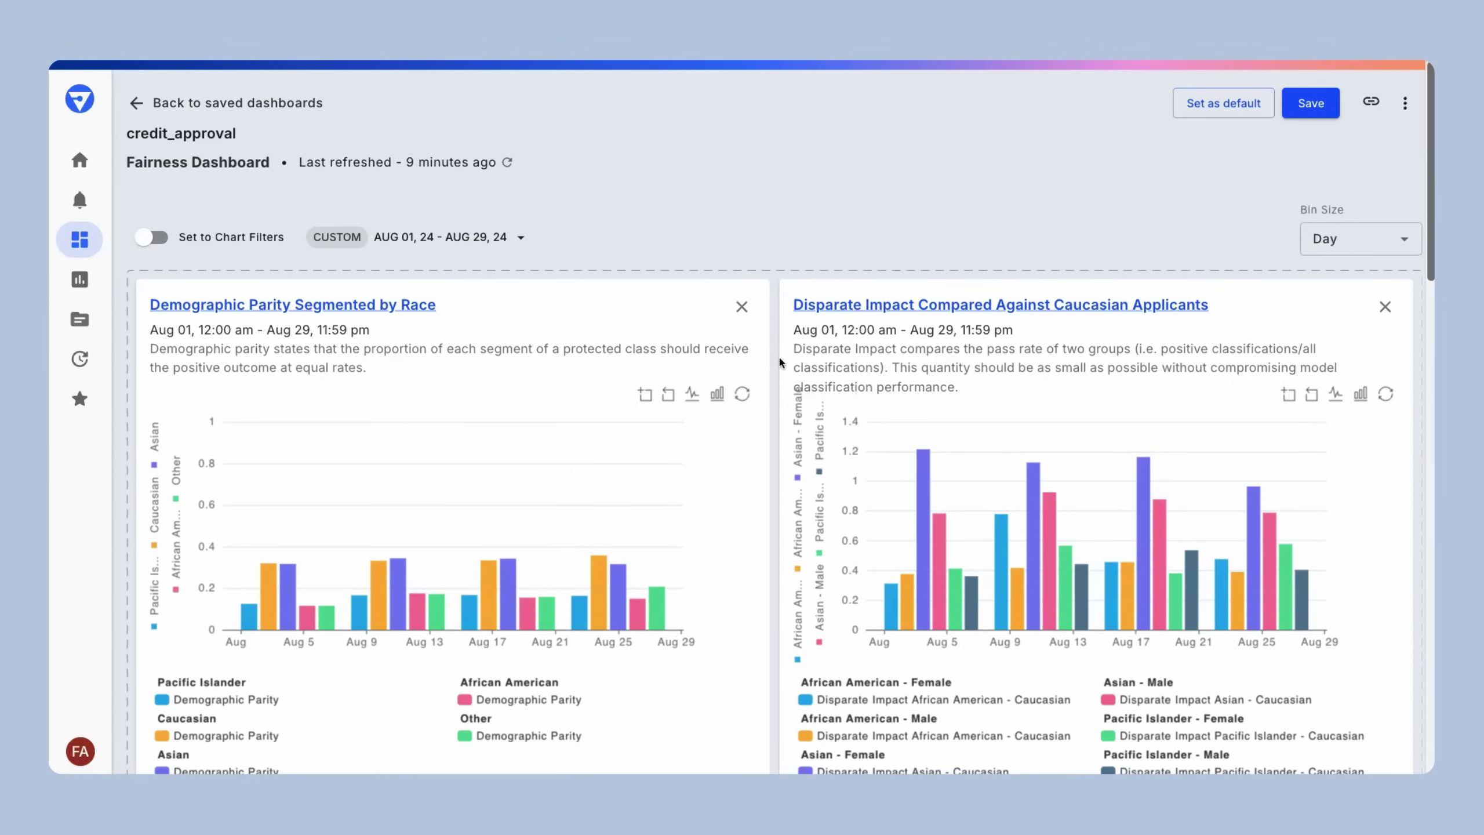
{"action": "scroll", "coordinate": [777, 356], "scroll_direction": "down", "scroll_amount": 2}
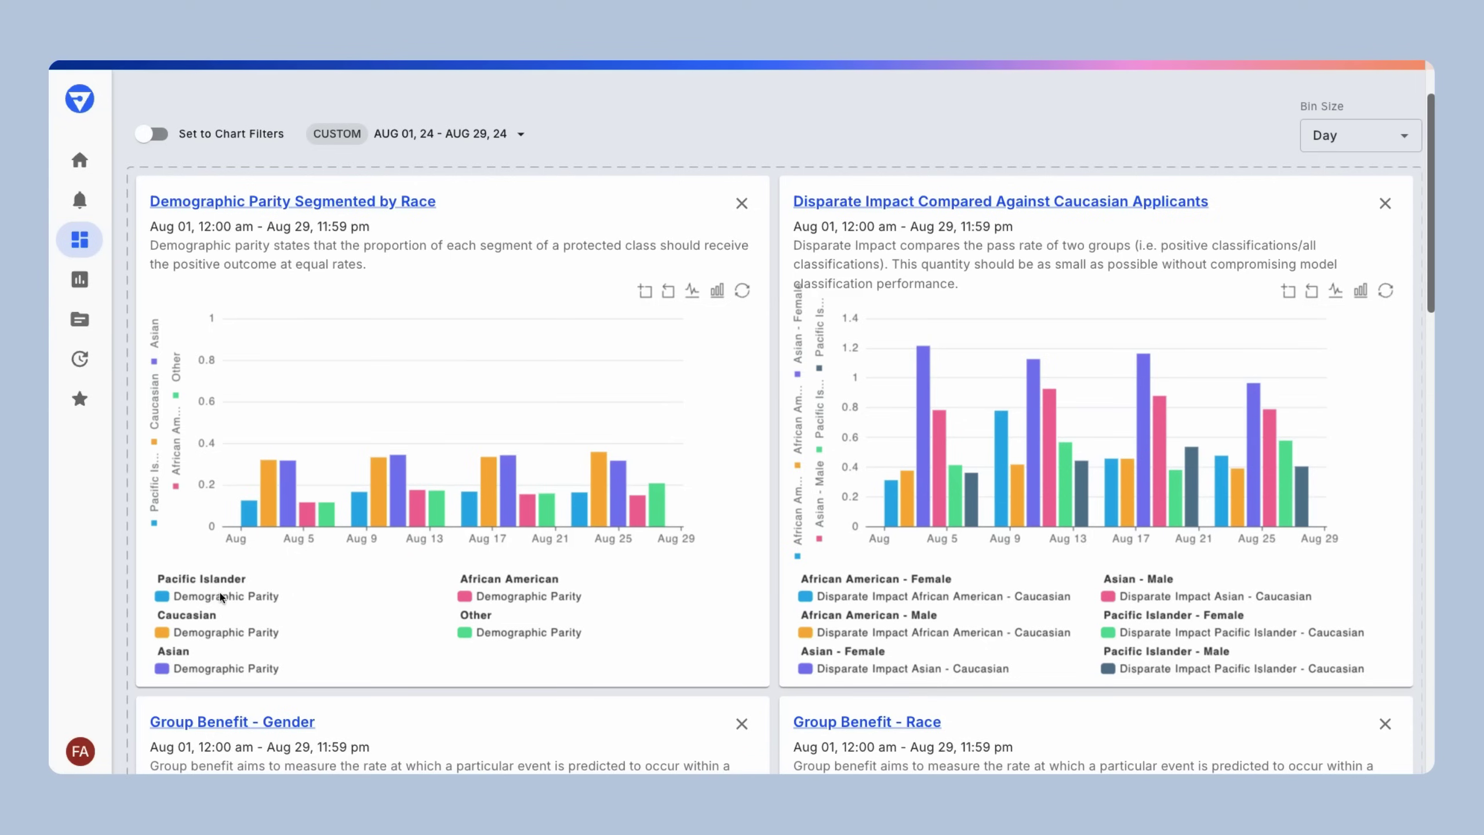
{"action": "scroll", "coordinate": [428, 592], "scroll_direction": "down", "scroll_amount": 5}
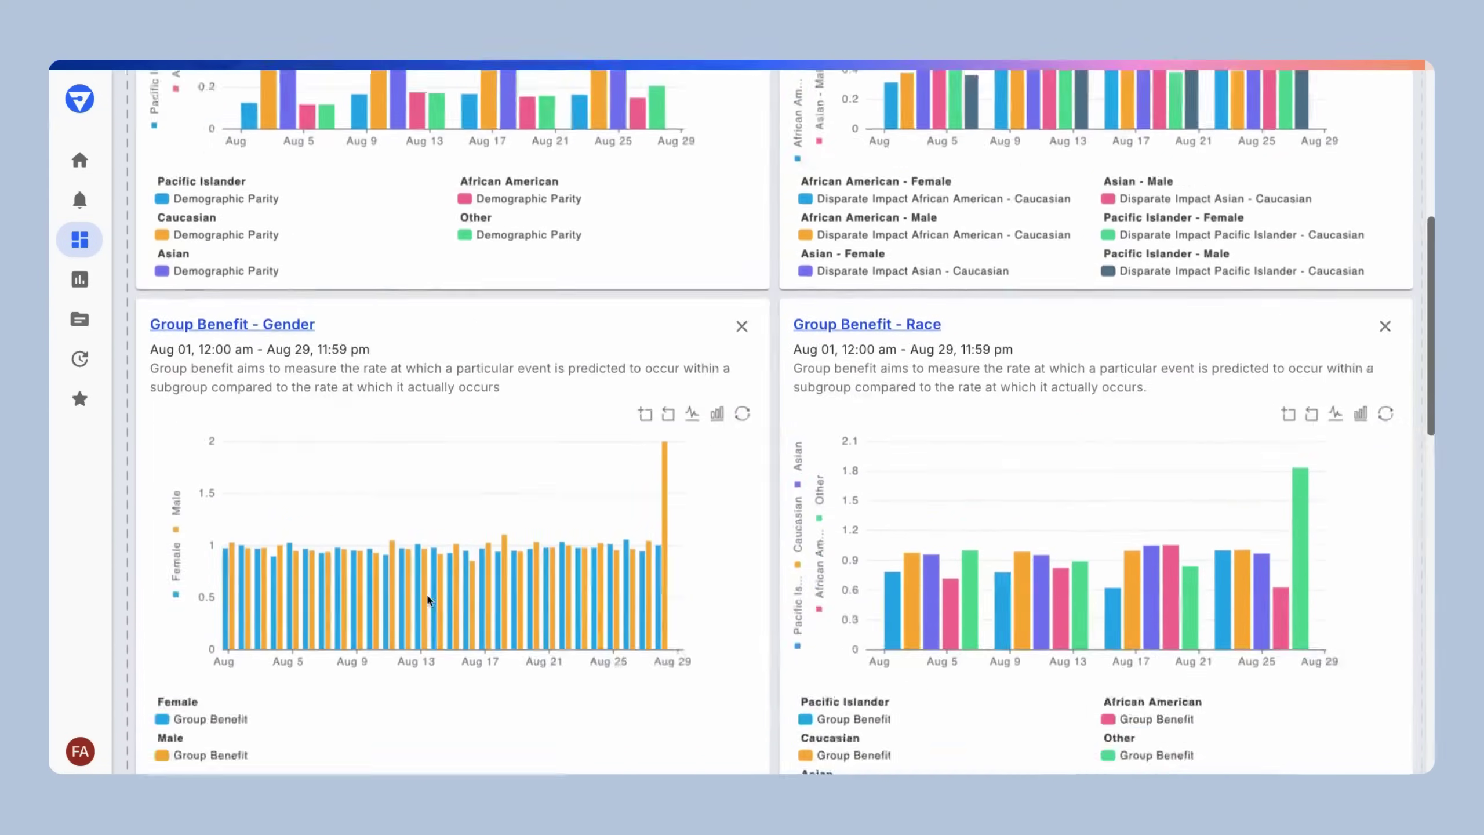
{"action": "scroll", "coordinate": [427, 592], "scroll_direction": "down", "scroll_amount": 2}
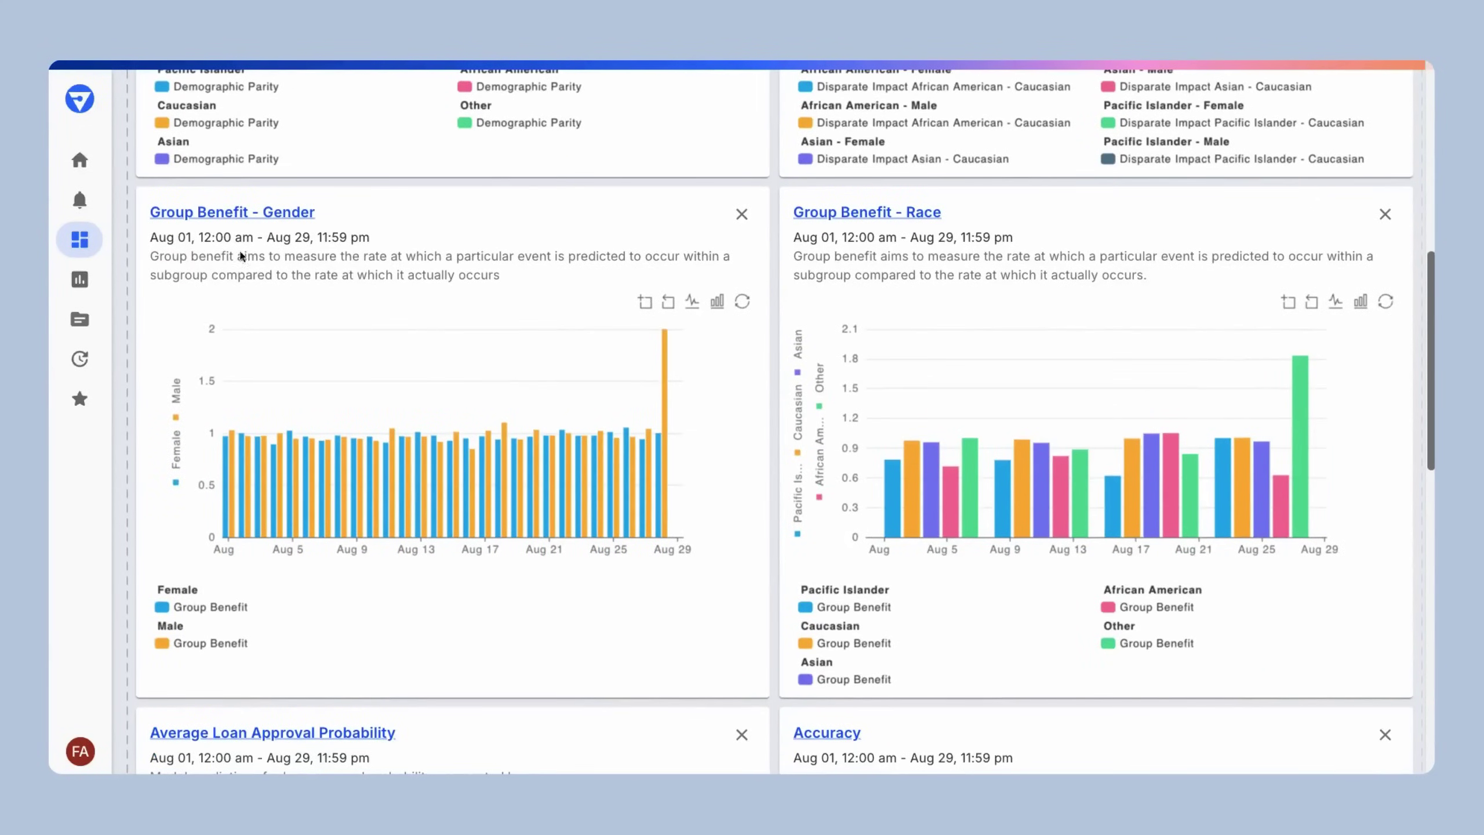
{"action": "scroll", "coordinate": [846, 140], "scroll_direction": "up", "scroll_amount": 2}
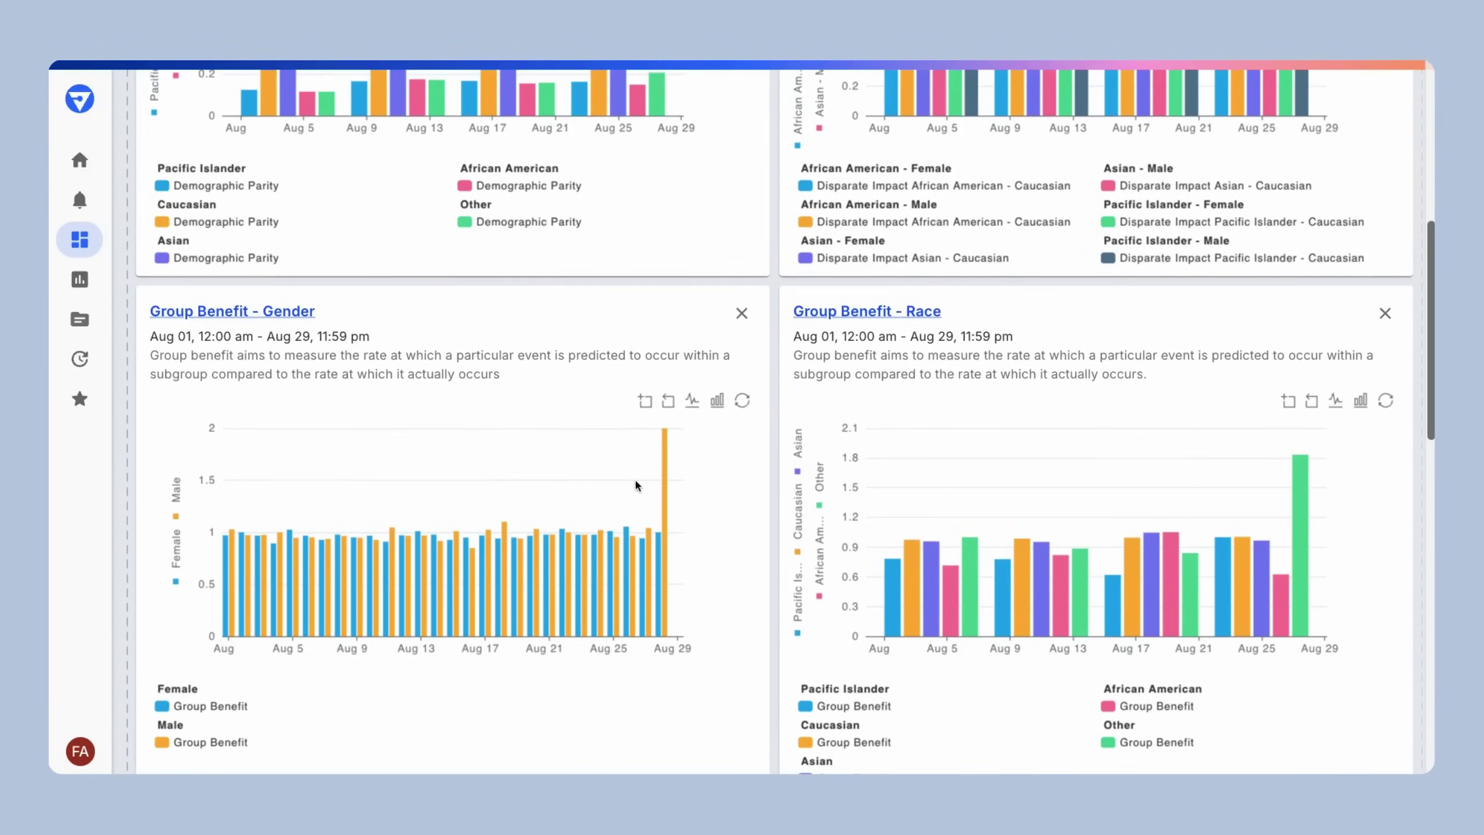
{"action": "scroll", "coordinate": [638, 478], "scroll_direction": "down", "scroll_amount": 5}
{"action": "scroll", "coordinate": [574, 534], "scroll_direction": "down", "scroll_amount": 3}
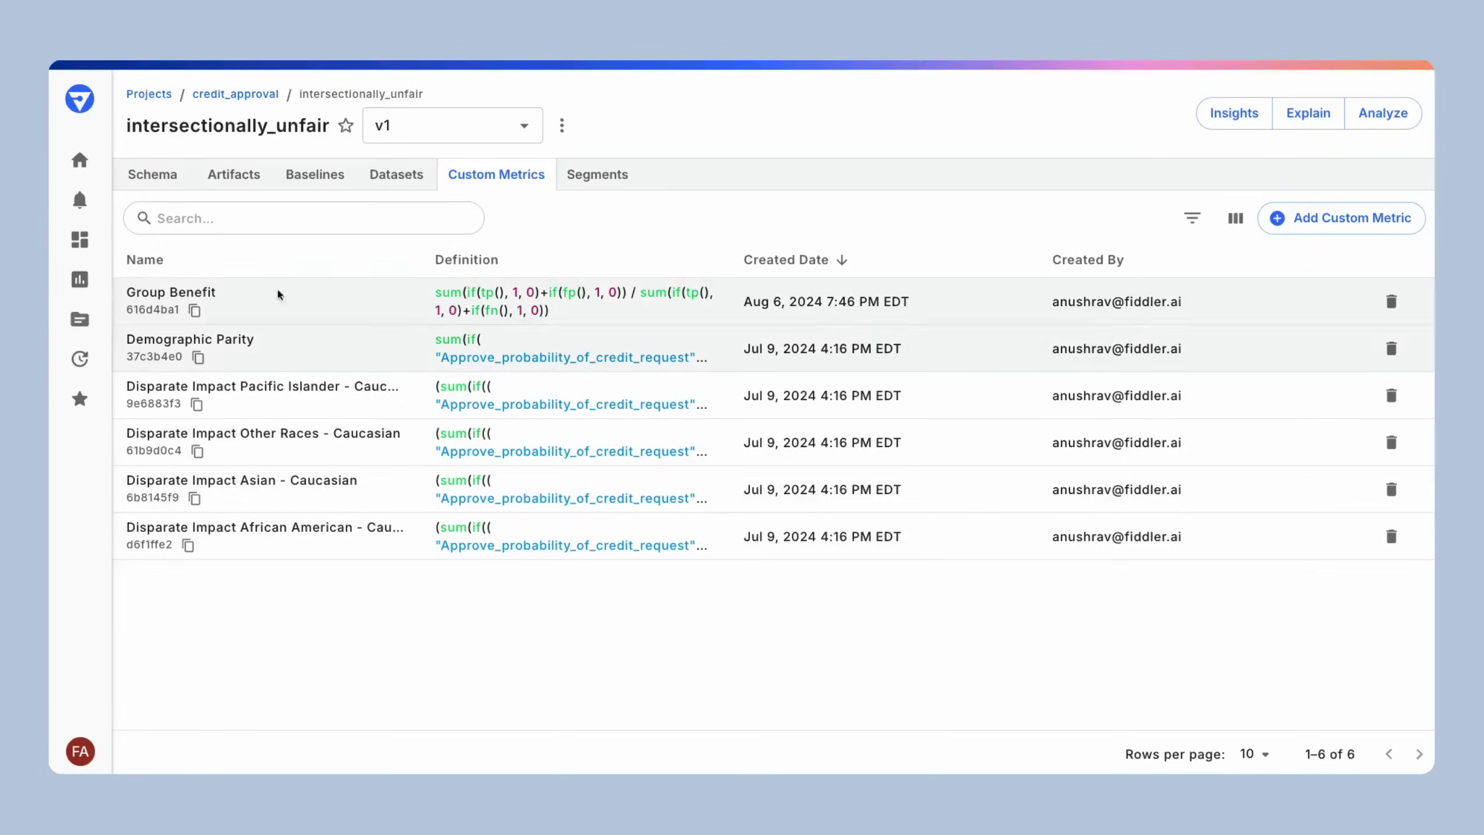
- Show the model's schema and its categorical metadata columns, gender and race
{"action": "left_click", "coordinate": [152, 177]}
{"action": "scroll", "coordinate": [213, 630], "scroll_direction": "down", "scroll_amount": 4}
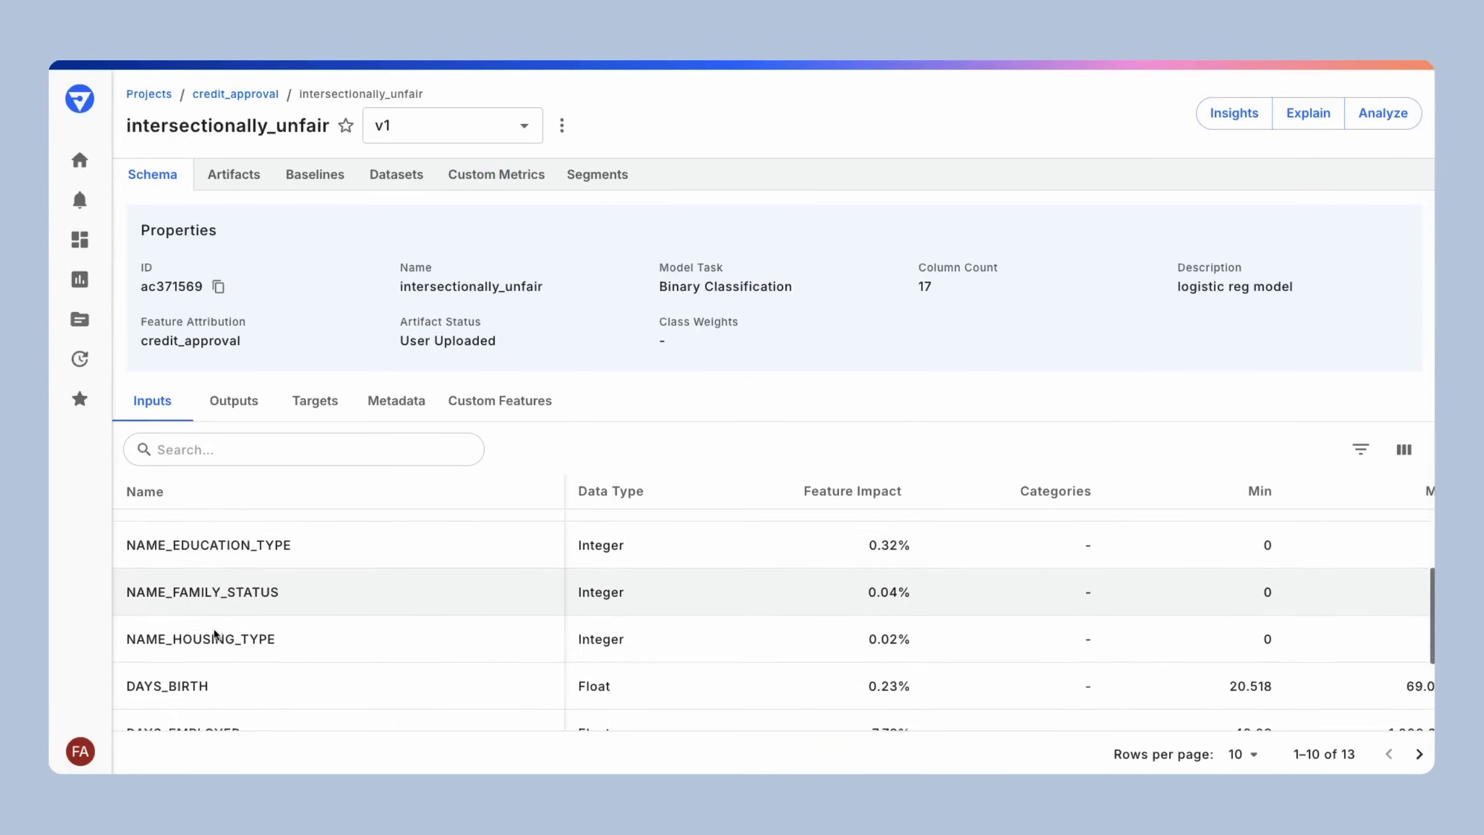
{"action": "scroll", "coordinate": [301, 564], "scroll_direction": "down", "scroll_amount": 2}
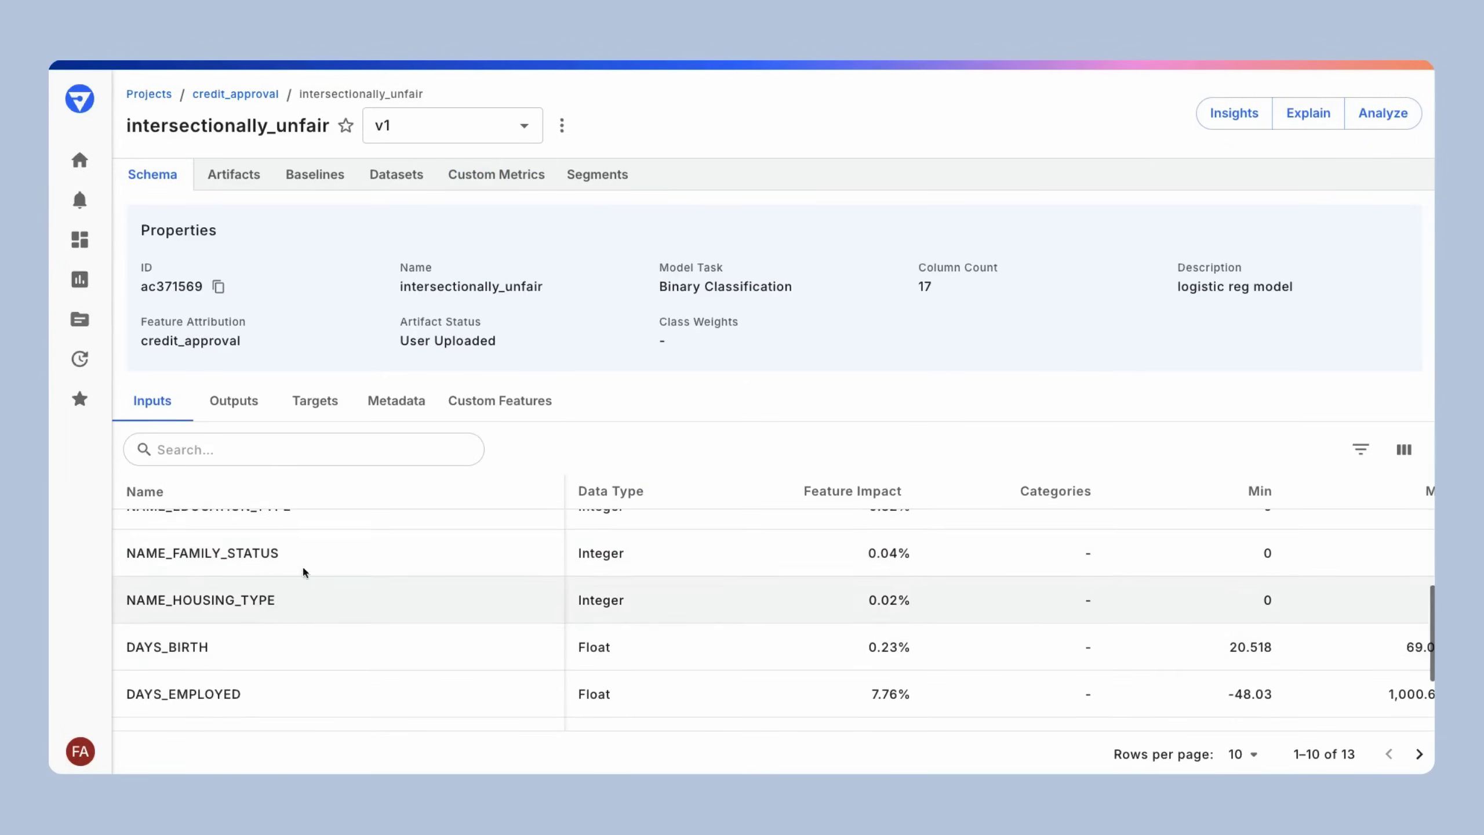
{"action": "left_click", "coordinate": [396, 400]}
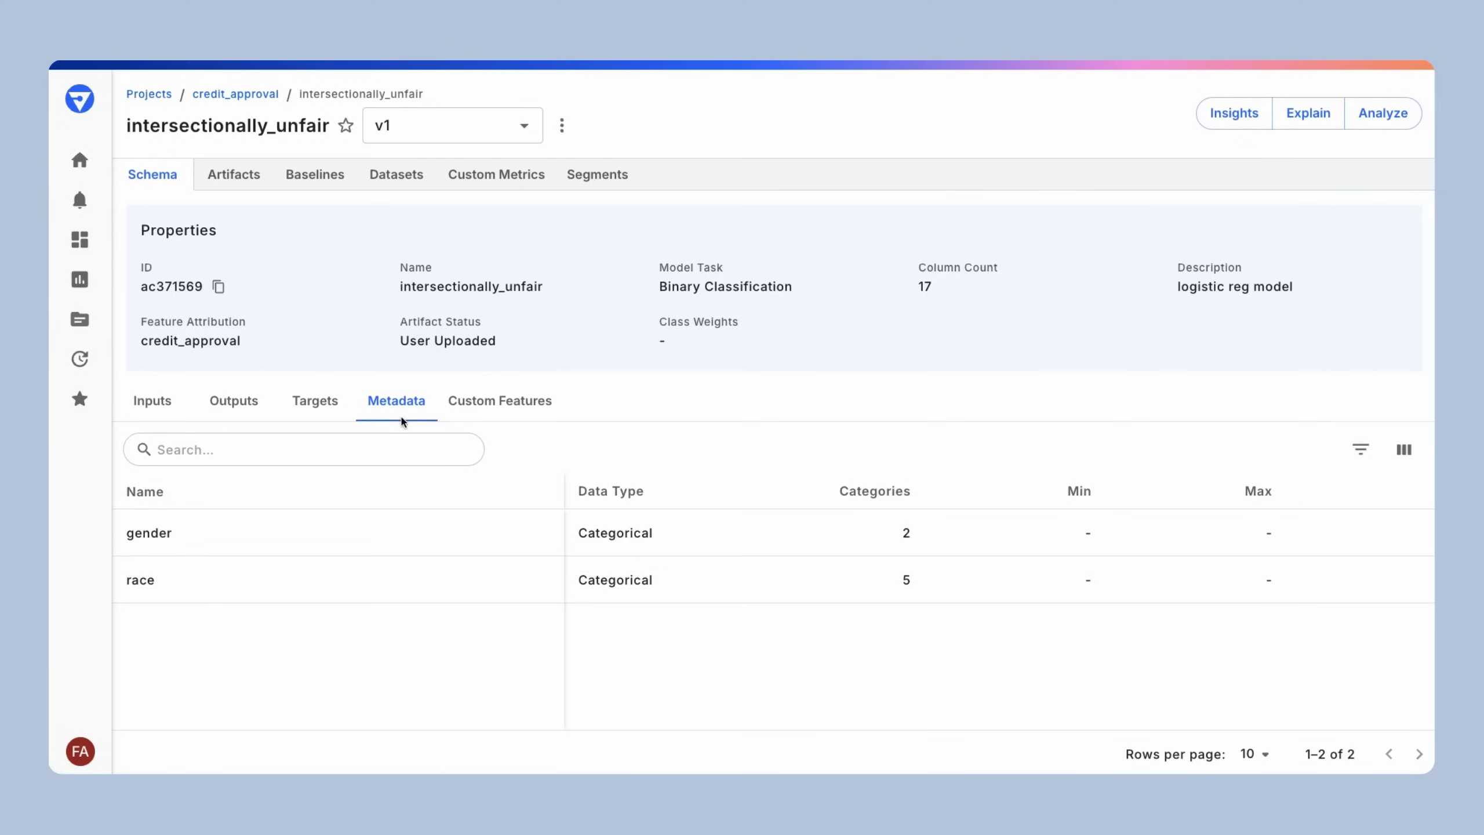
- List the model's seven gender and race segments, discarding a draft new segment unsaved
{"action": "left_click", "coordinate": [607, 181]}
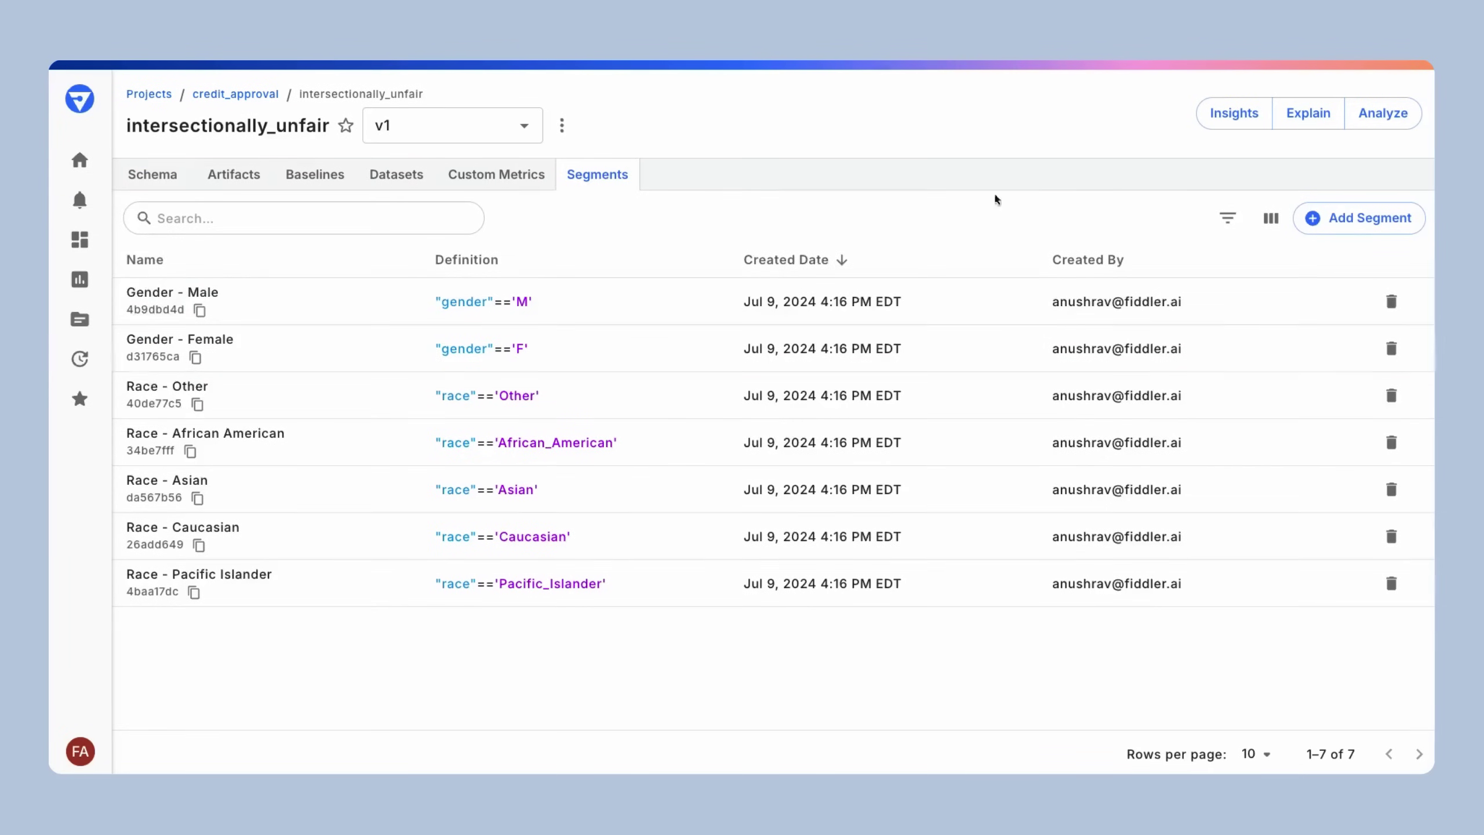
{"action": "left_click", "coordinate": [1359, 218]}
{"action": "left_click", "coordinate": [708, 503]}
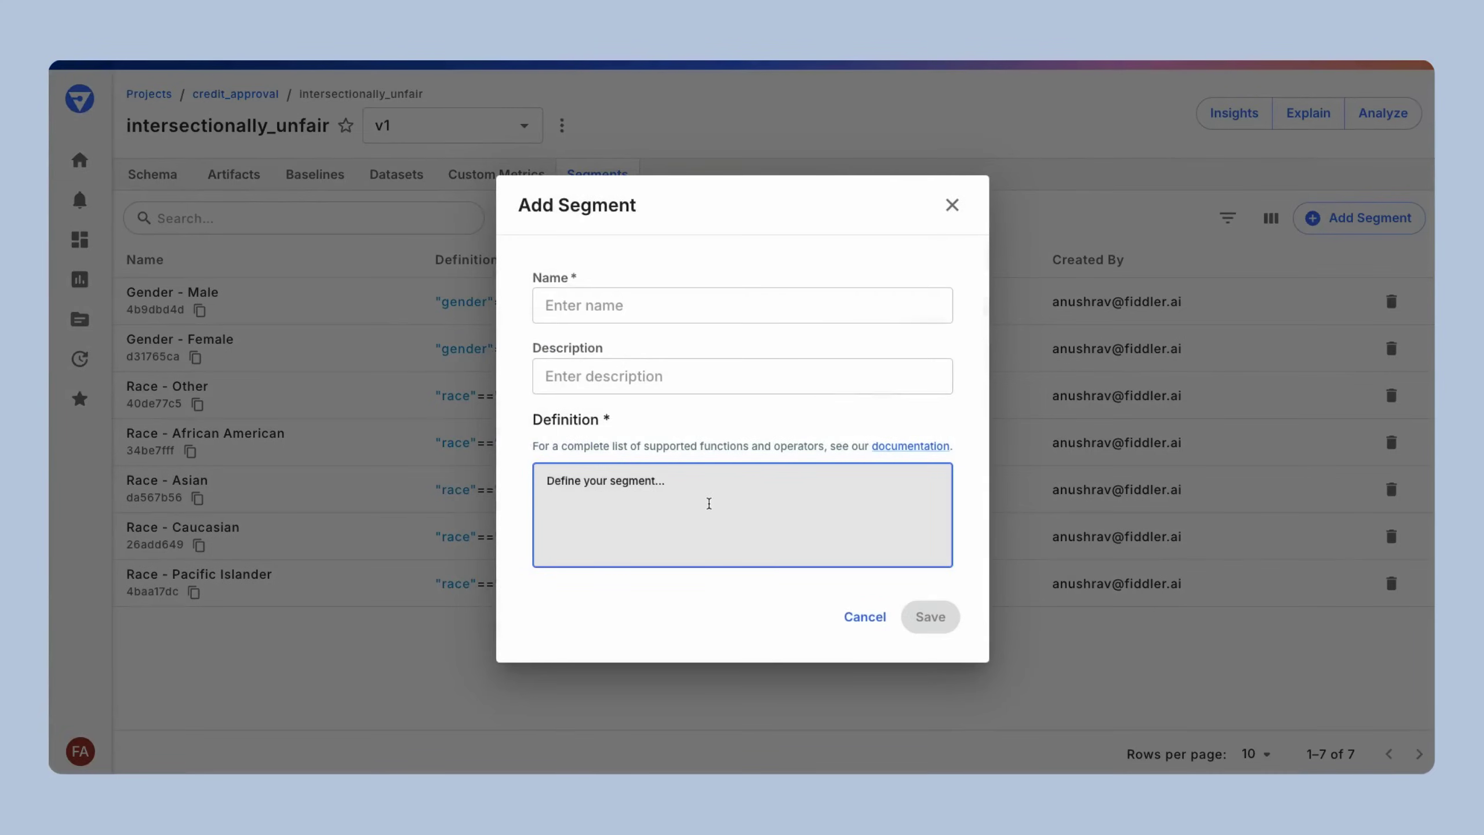
{"action": "type", "text": "\"gender\"='M' and \"race\" == 'Asian'"}
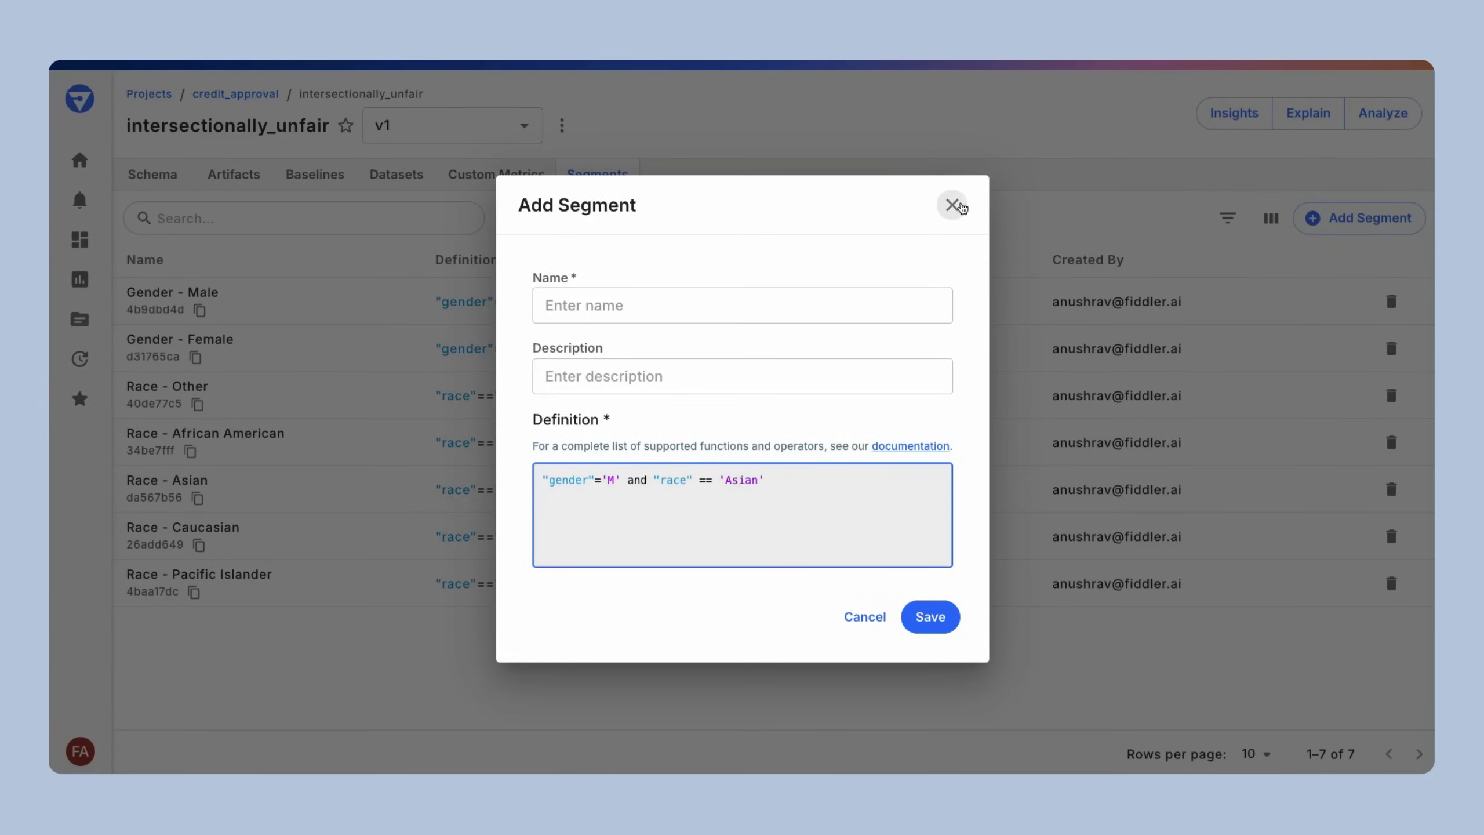
{"action": "left_click", "coordinate": [956, 205]}
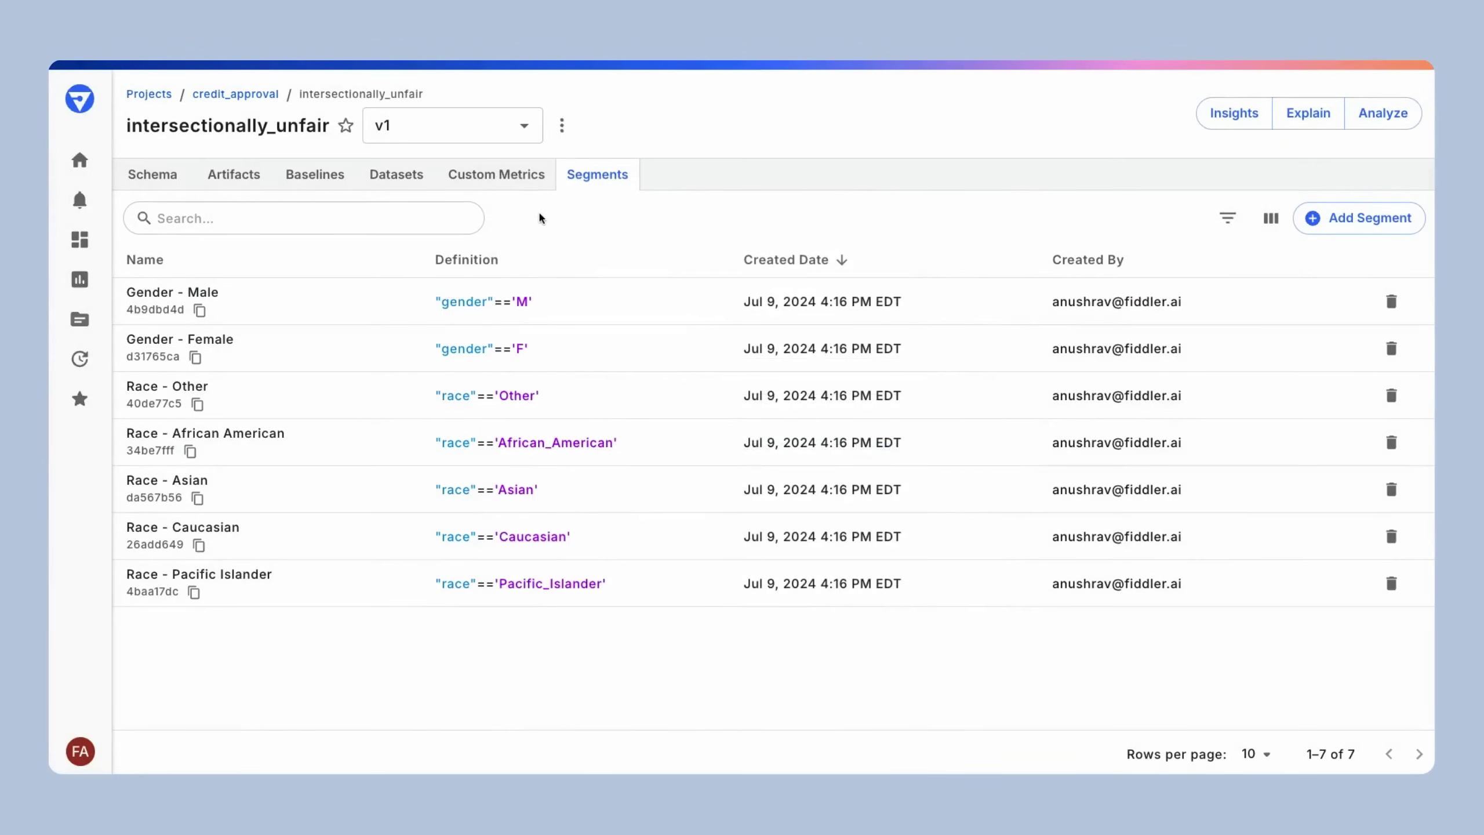
{"action": "left_click", "coordinate": [522, 182]}
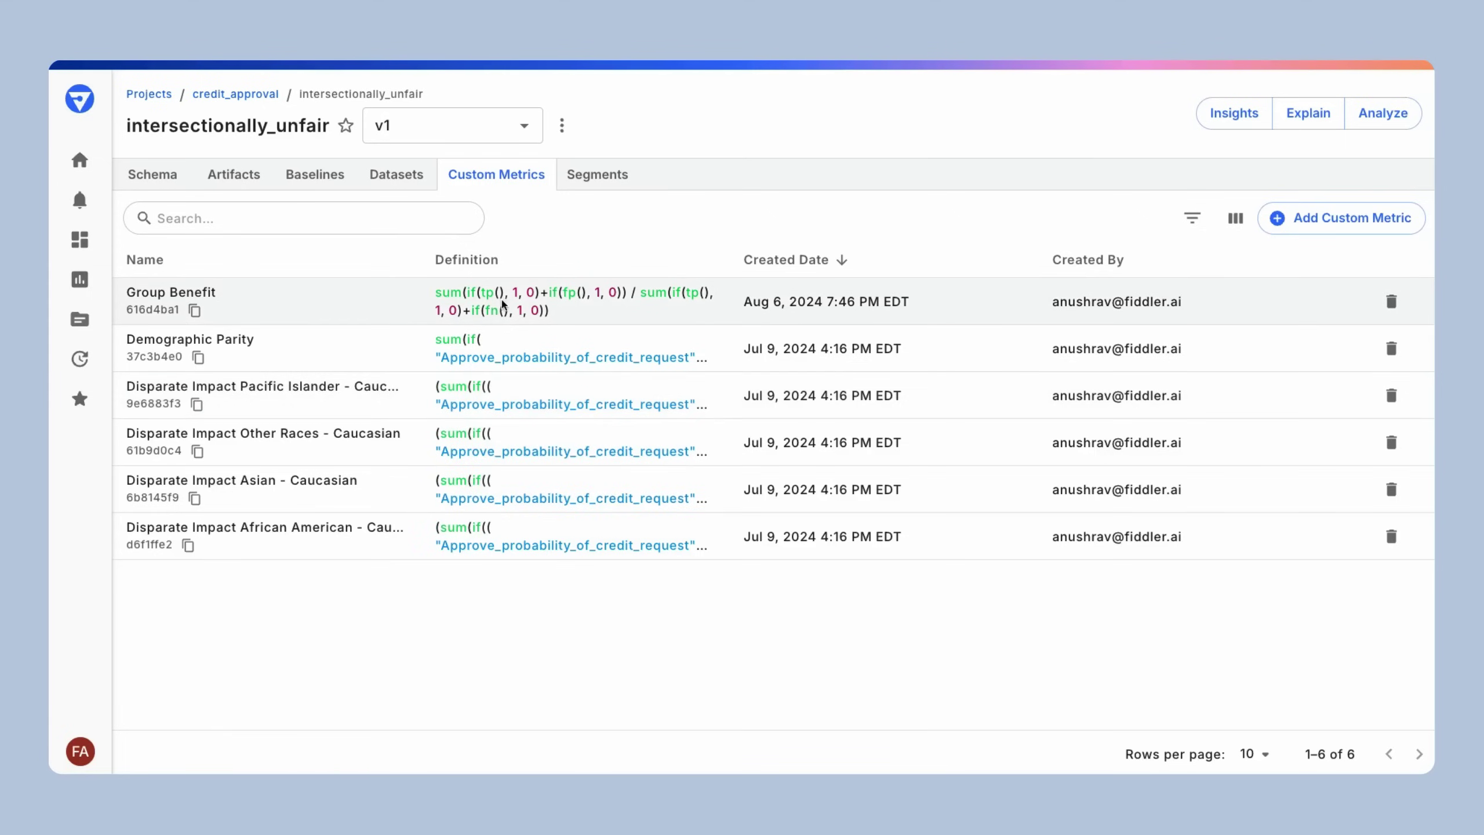
{"action": "left_click", "coordinate": [597, 176]}
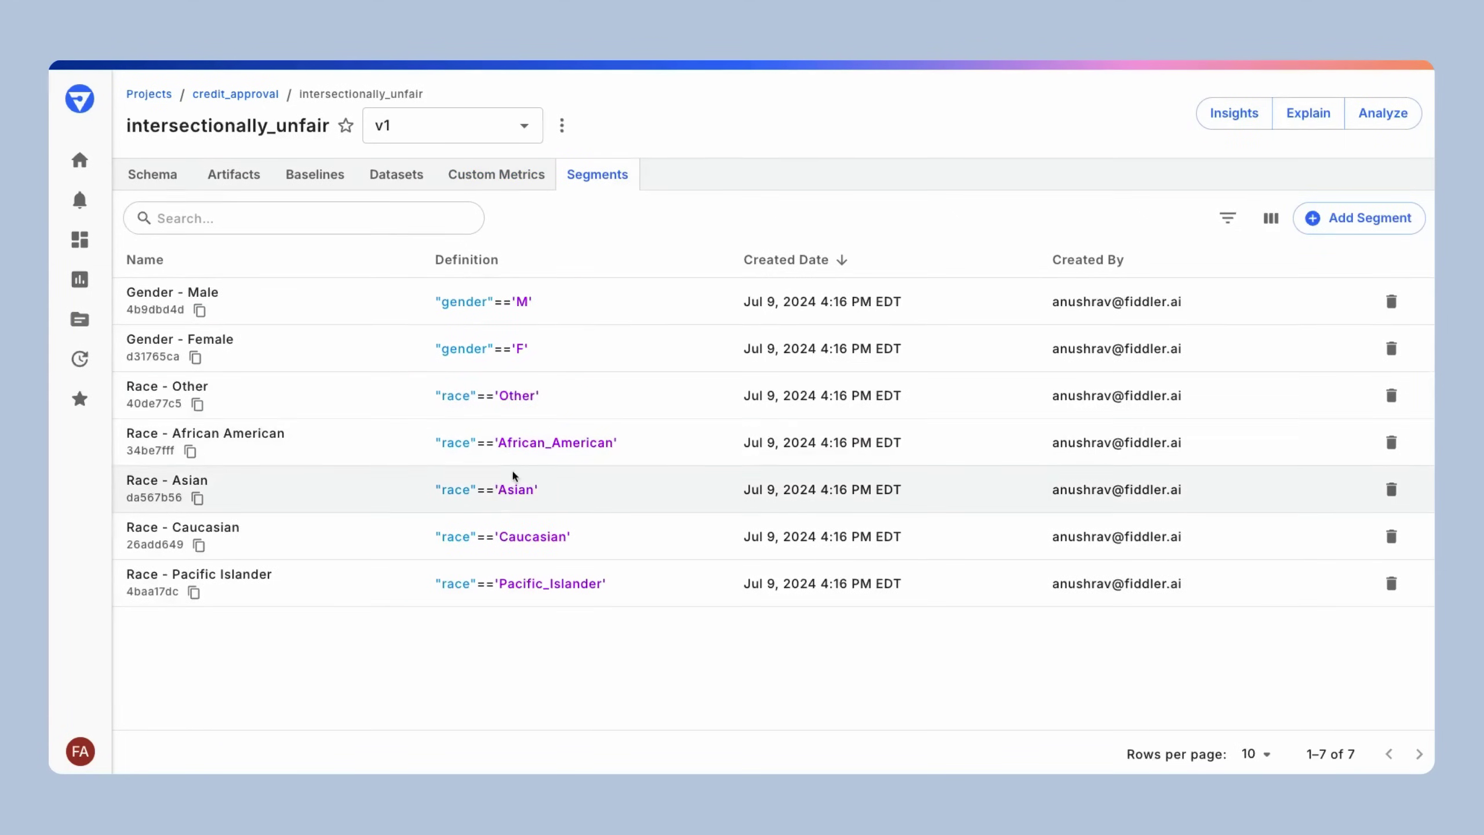
- Plot the Group Benefit custom metric for the Gender - Male segment
{"action": "left_click", "coordinate": [152, 174]}
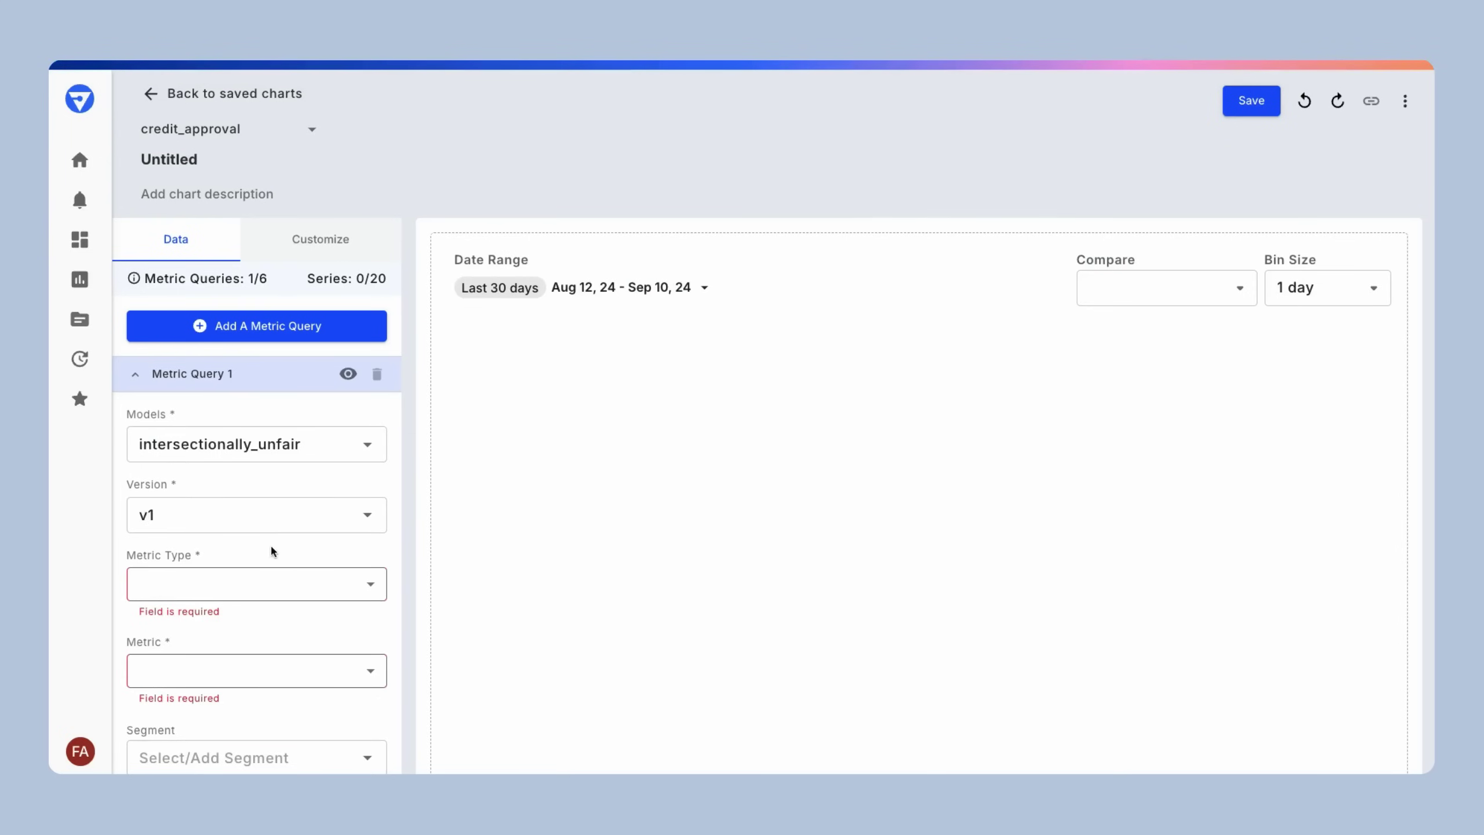
{"action": "scroll", "coordinate": [277, 542], "scroll_direction": "down", "scroll_amount": 3}
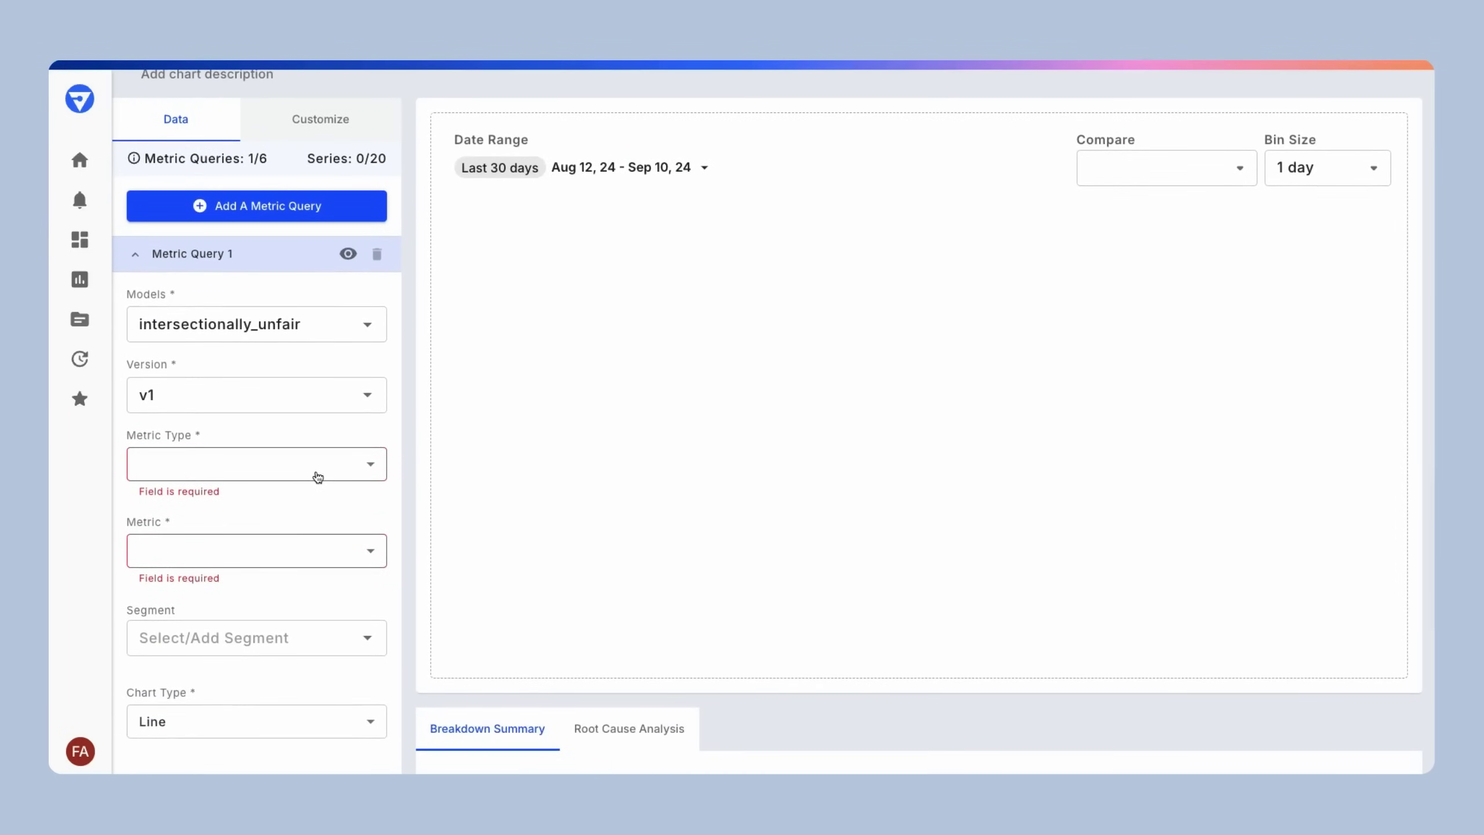
{"action": "left_click", "coordinate": [284, 469]}
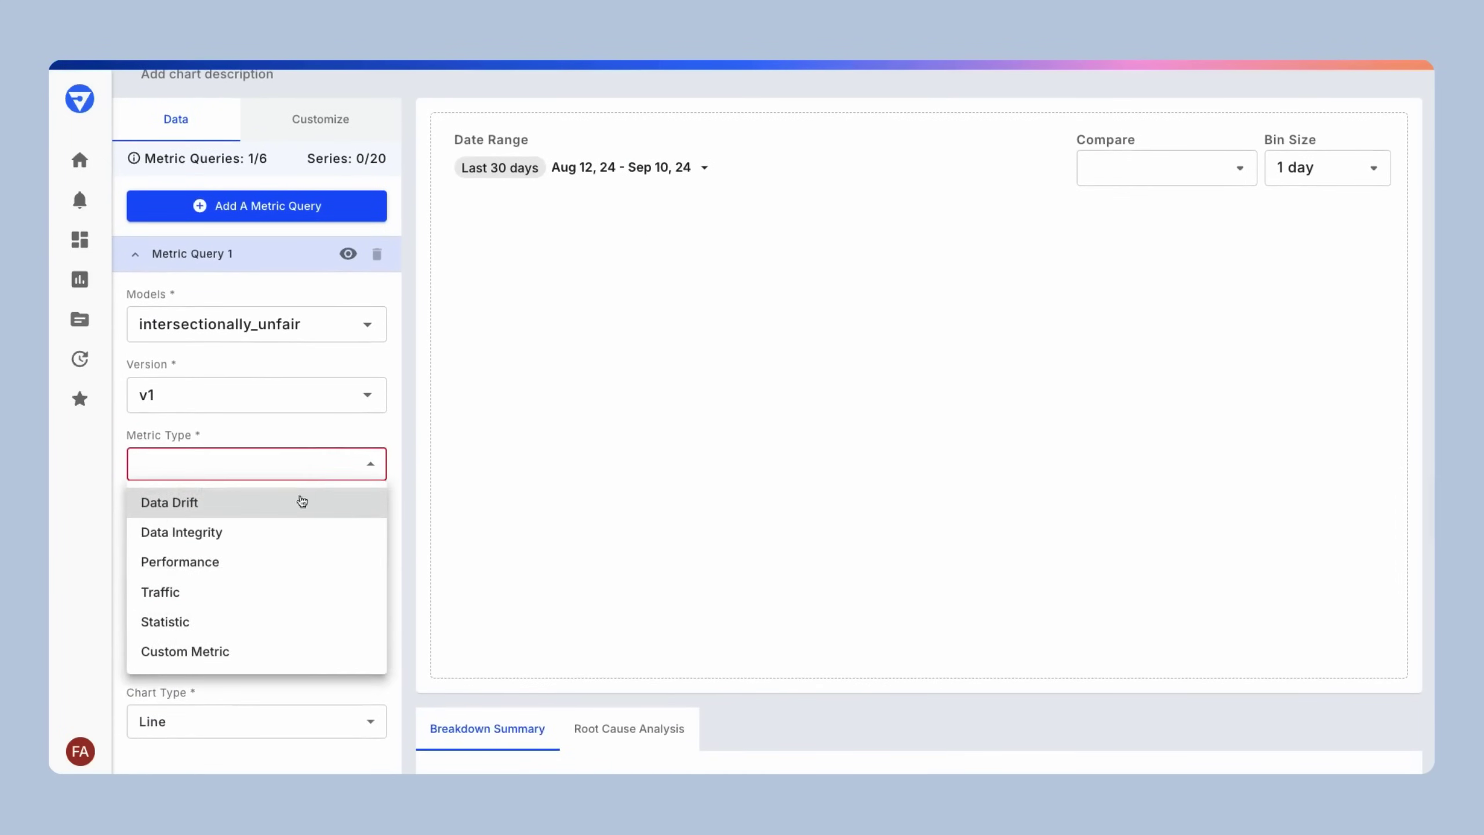
{"action": "left_click", "coordinate": [244, 657]}
{"action": "left_click", "coordinate": [266, 536]}
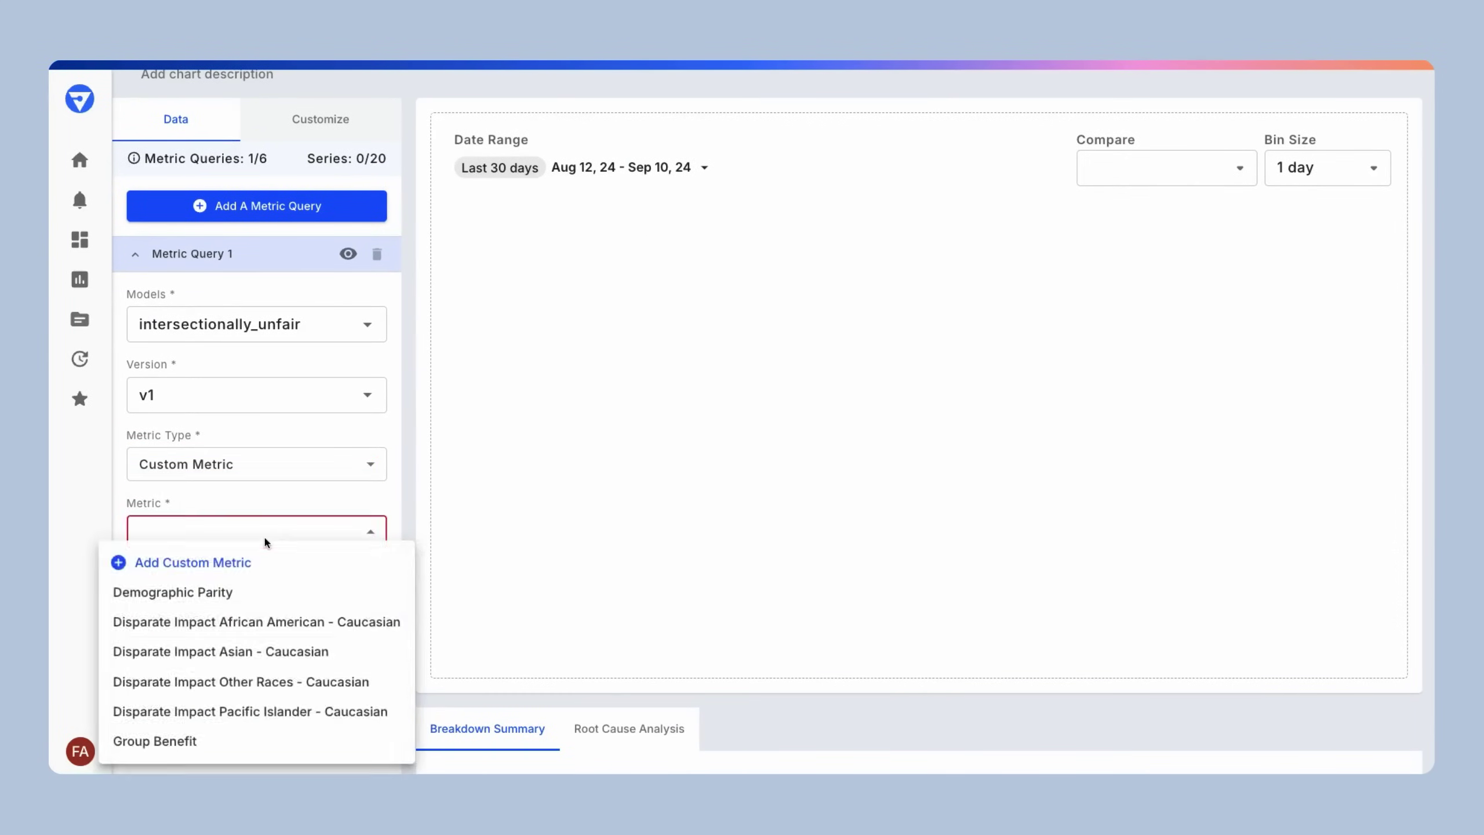
{"action": "left_click", "coordinate": [252, 739]}
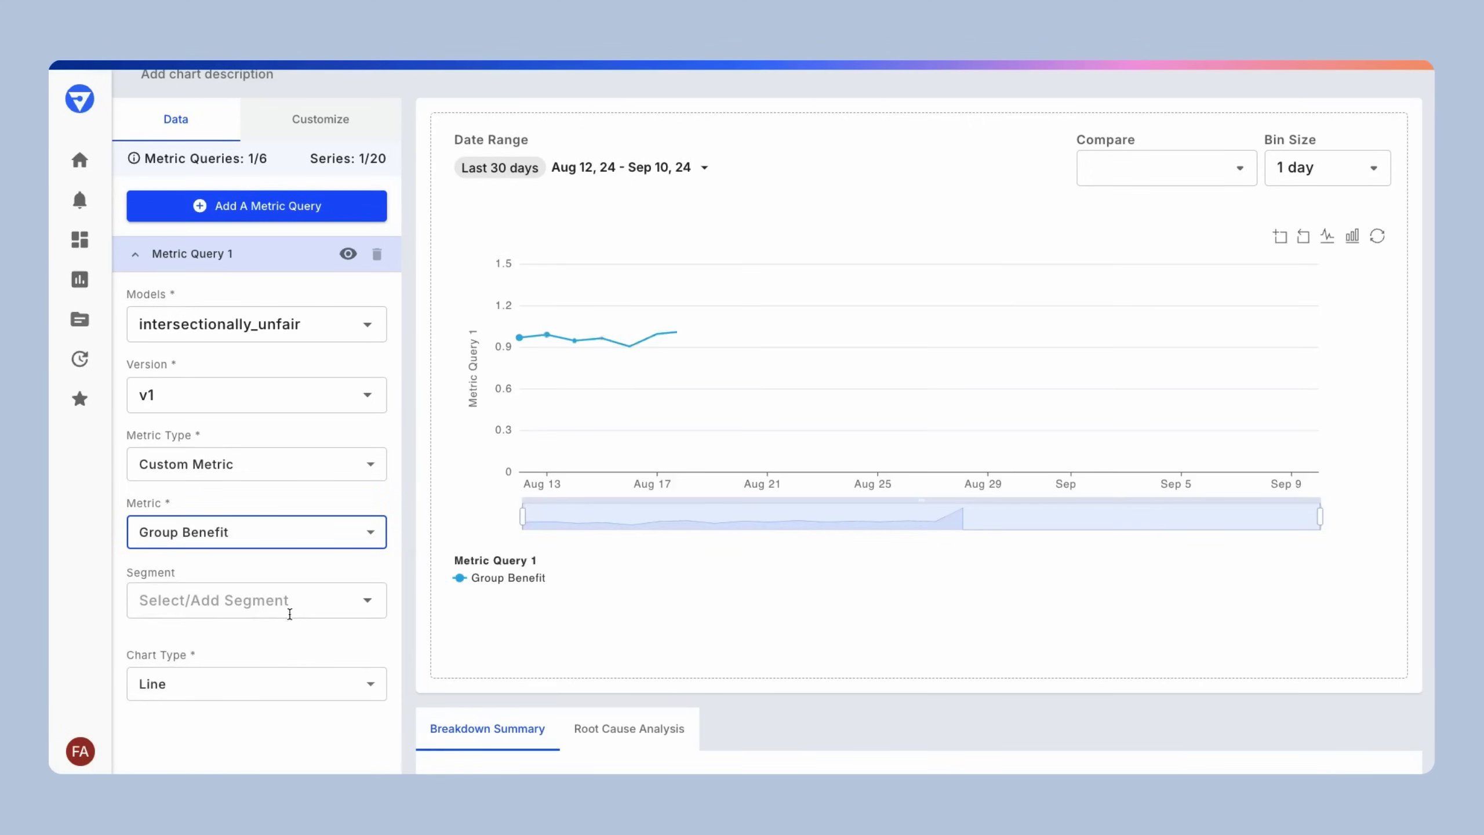
{"action": "left_click", "coordinate": [294, 600]}
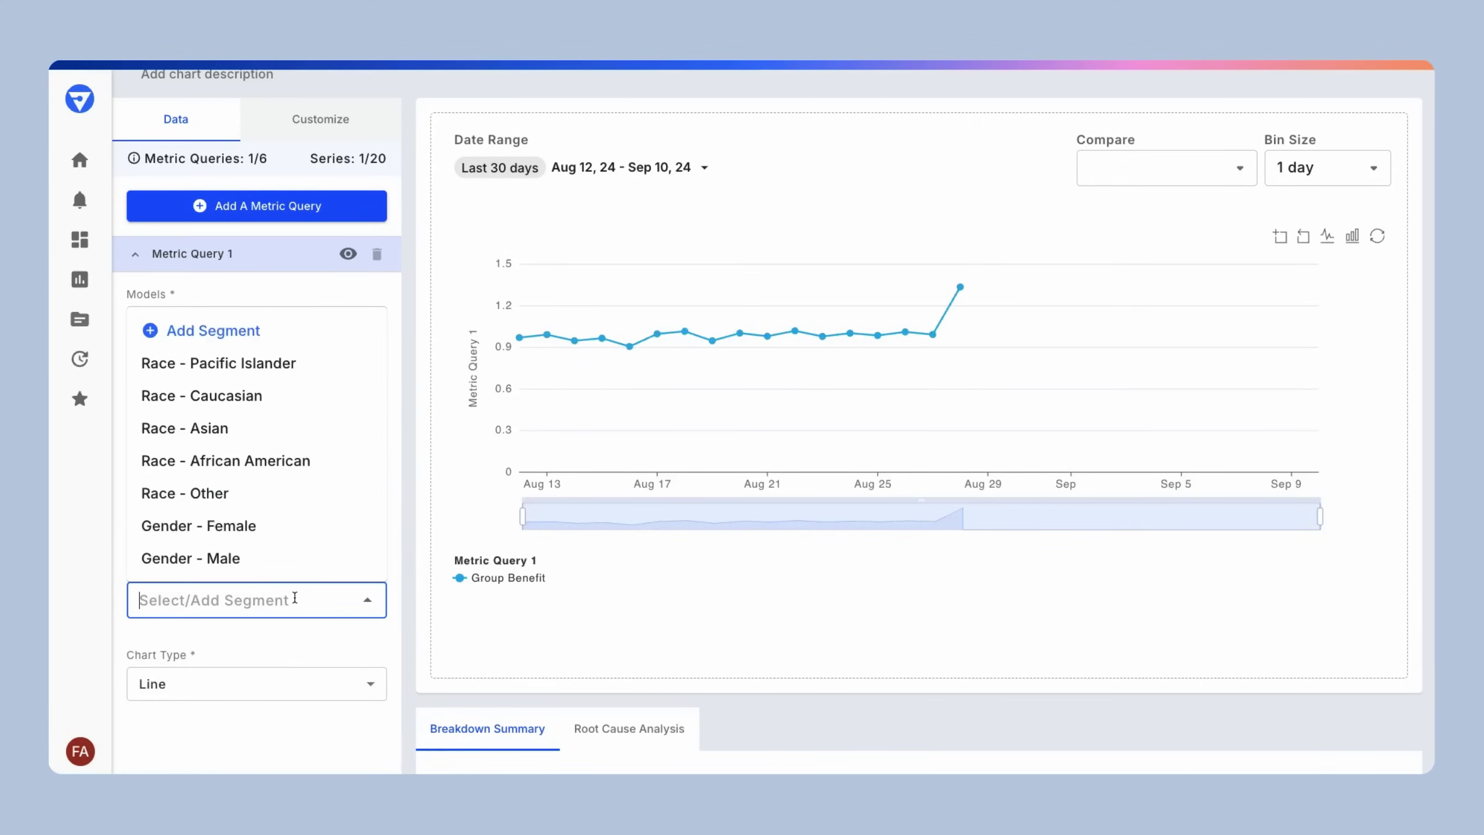
{"action": "left_click", "coordinate": [285, 562]}
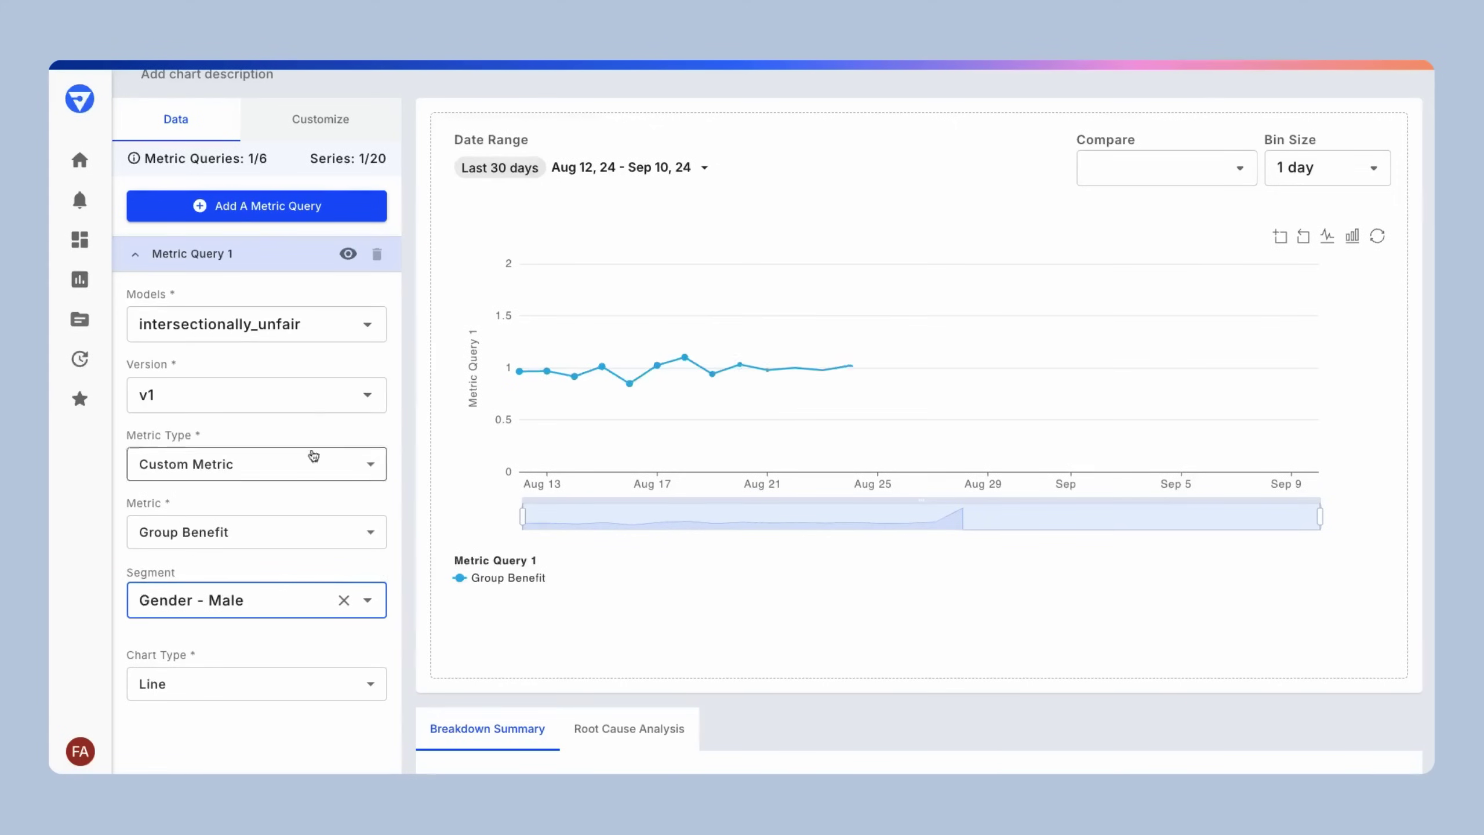
- Add a second chart query for the Group Benefit custom metric
{"action": "left_click", "coordinate": [298, 208]}
{"action": "left_click", "coordinate": [284, 469]}
{"action": "left_click", "coordinate": [250, 649]}
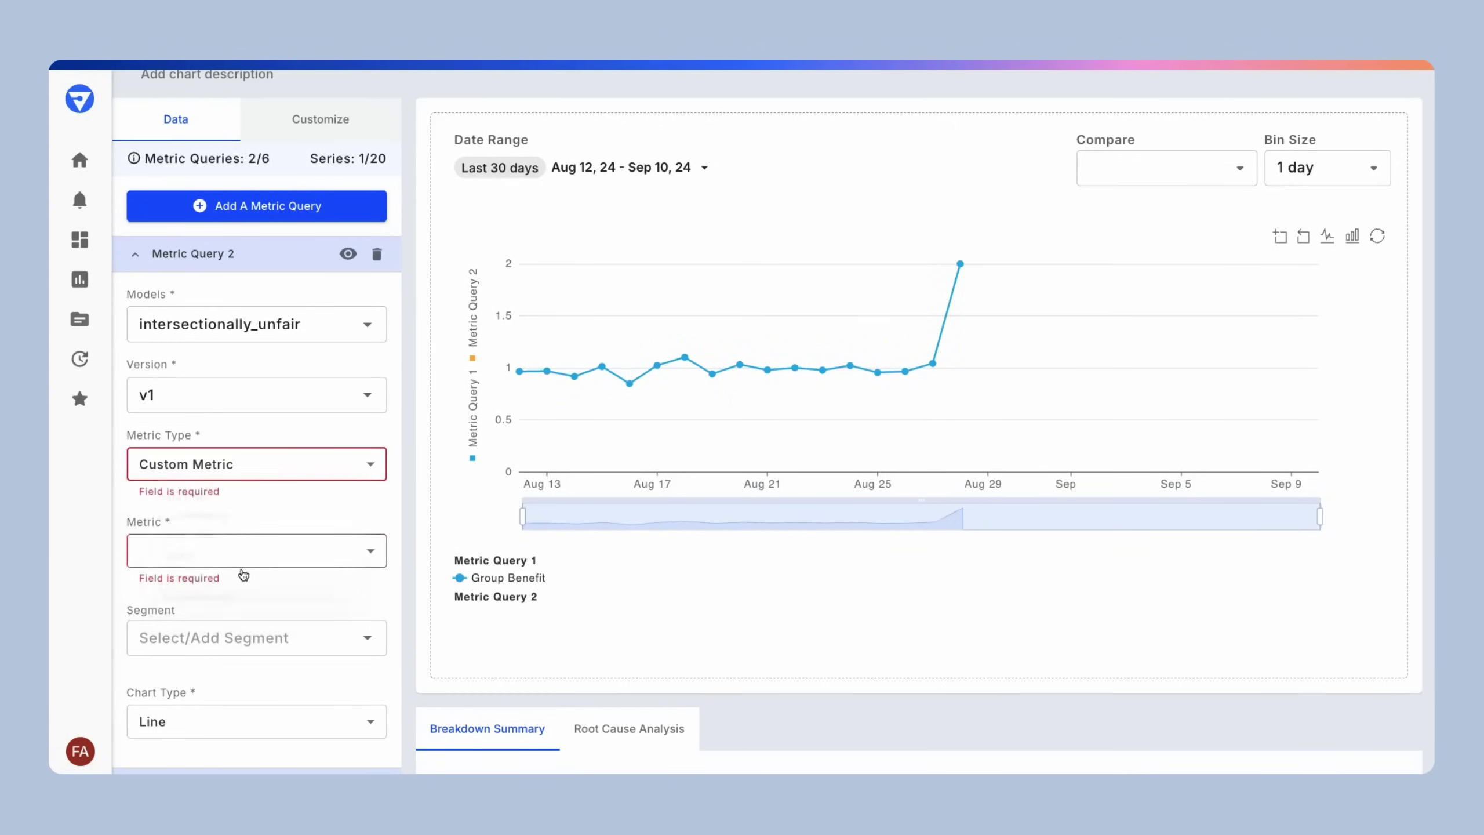
{"action": "left_click", "coordinate": [256, 536]}
{"action": "left_click", "coordinate": [209, 737]}
{"action": "left_click", "coordinate": [265, 603]}
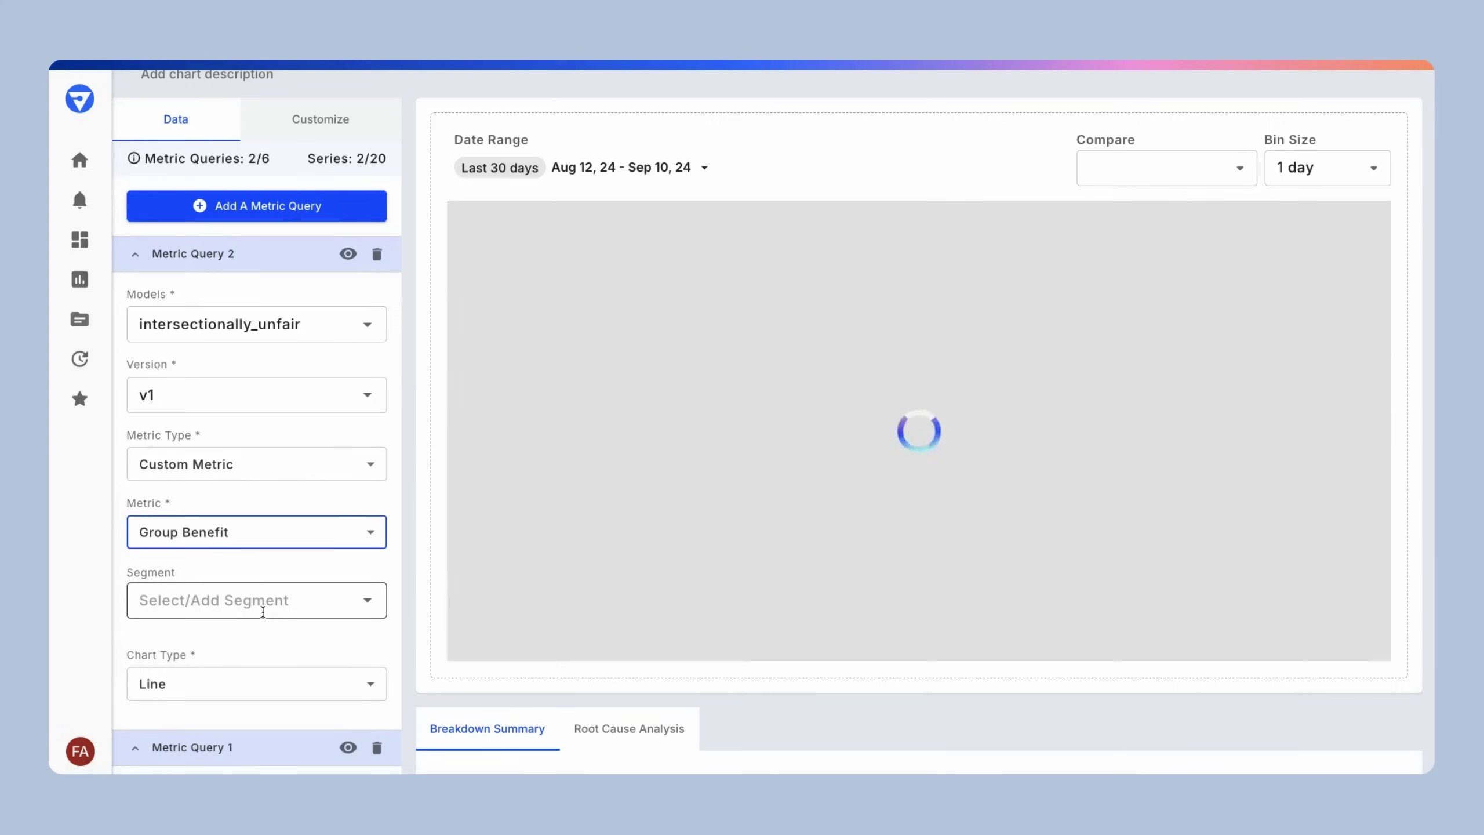
- Limit the second Group Benefit query to the Gender - Female segment
{"action": "left_click", "coordinate": [199, 525]}
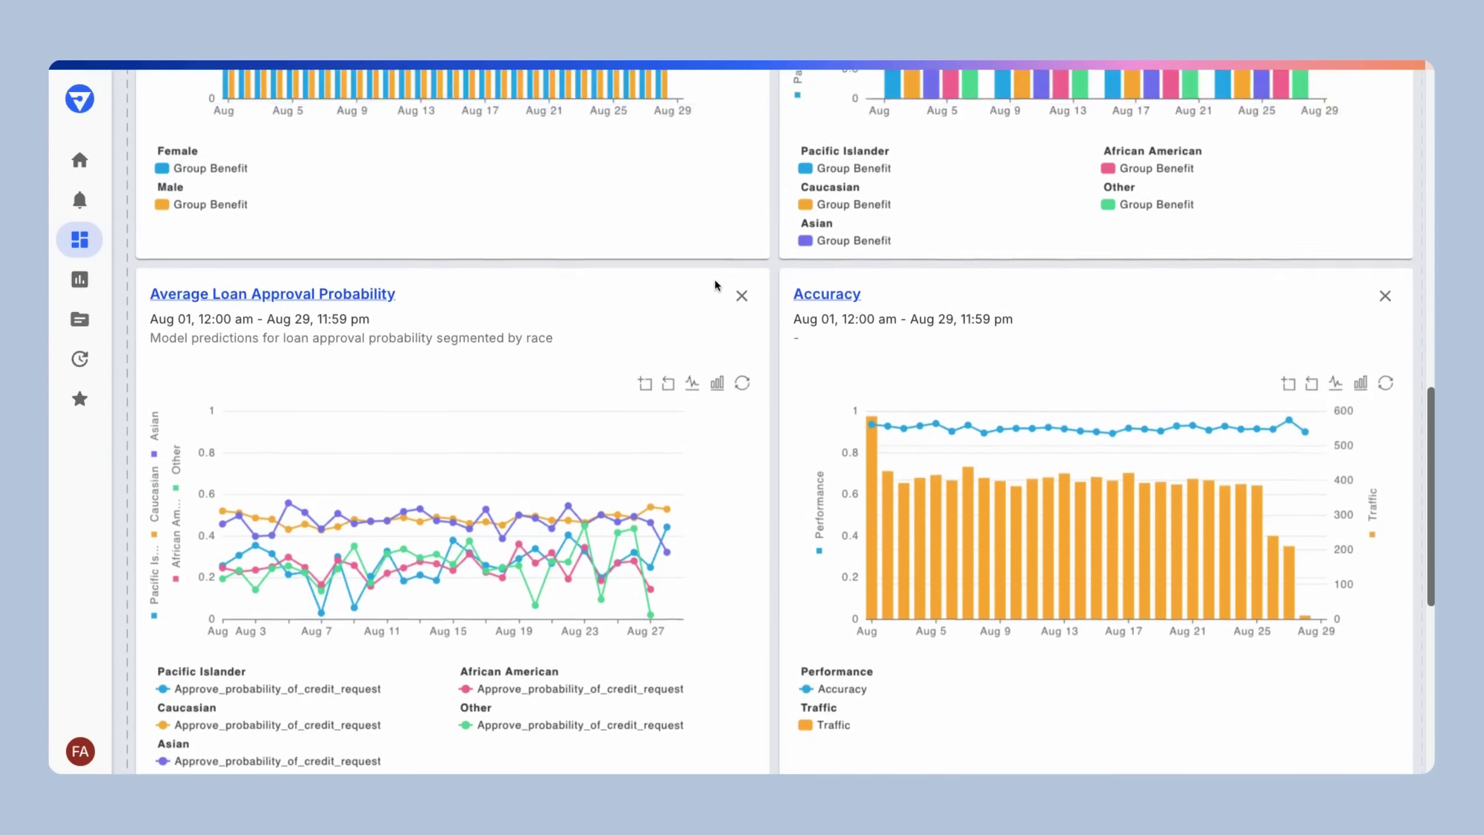
{"action": "scroll", "coordinate": [714, 278], "scroll_direction": "up", "scroll_amount": 4}
{"action": "scroll", "coordinate": [714, 278], "scroll_direction": "up", "scroll_amount": 5}
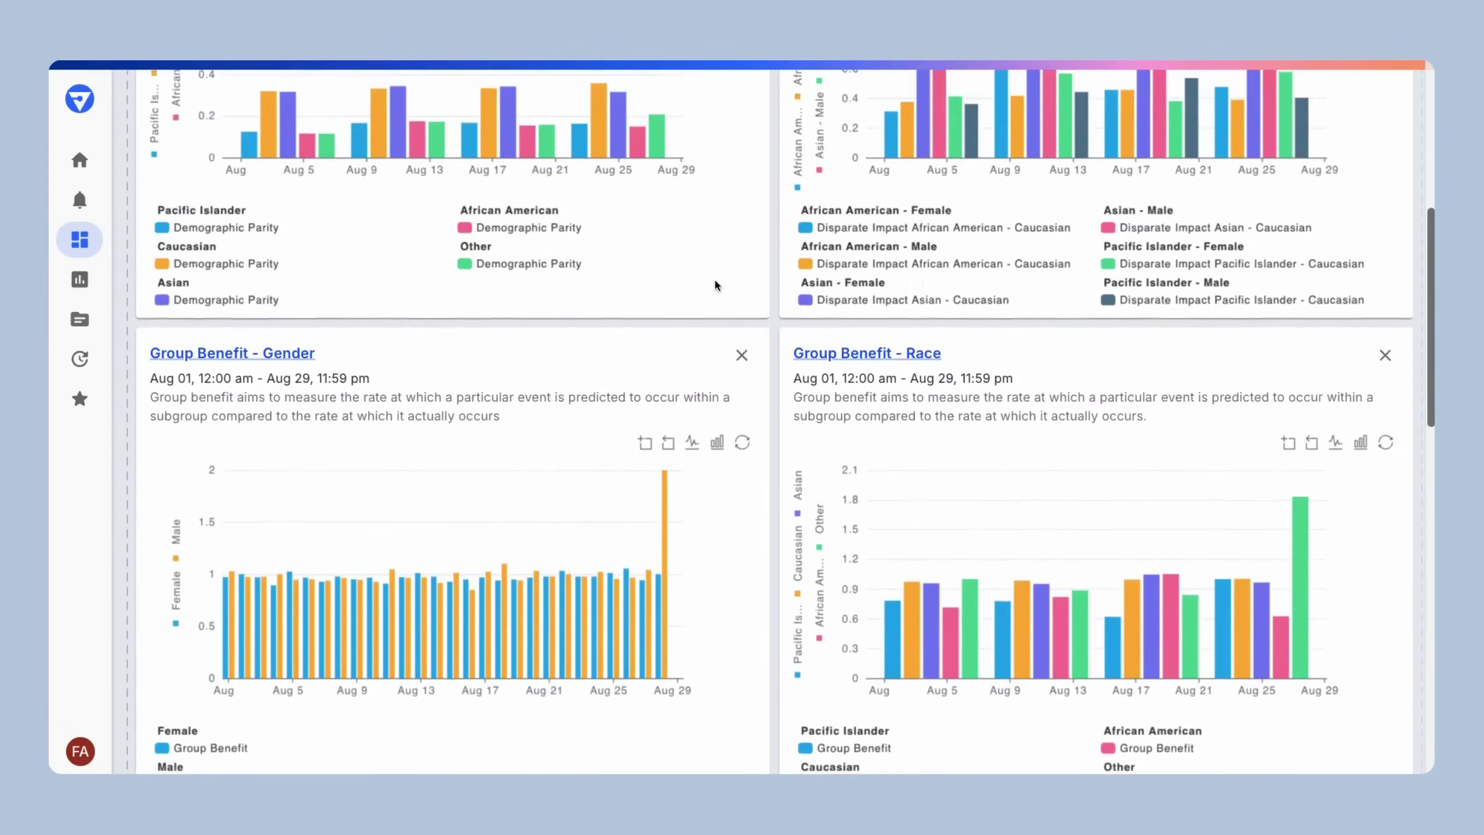
{"action": "scroll", "coordinate": [715, 278], "scroll_direction": "up", "scroll_amount": 3}
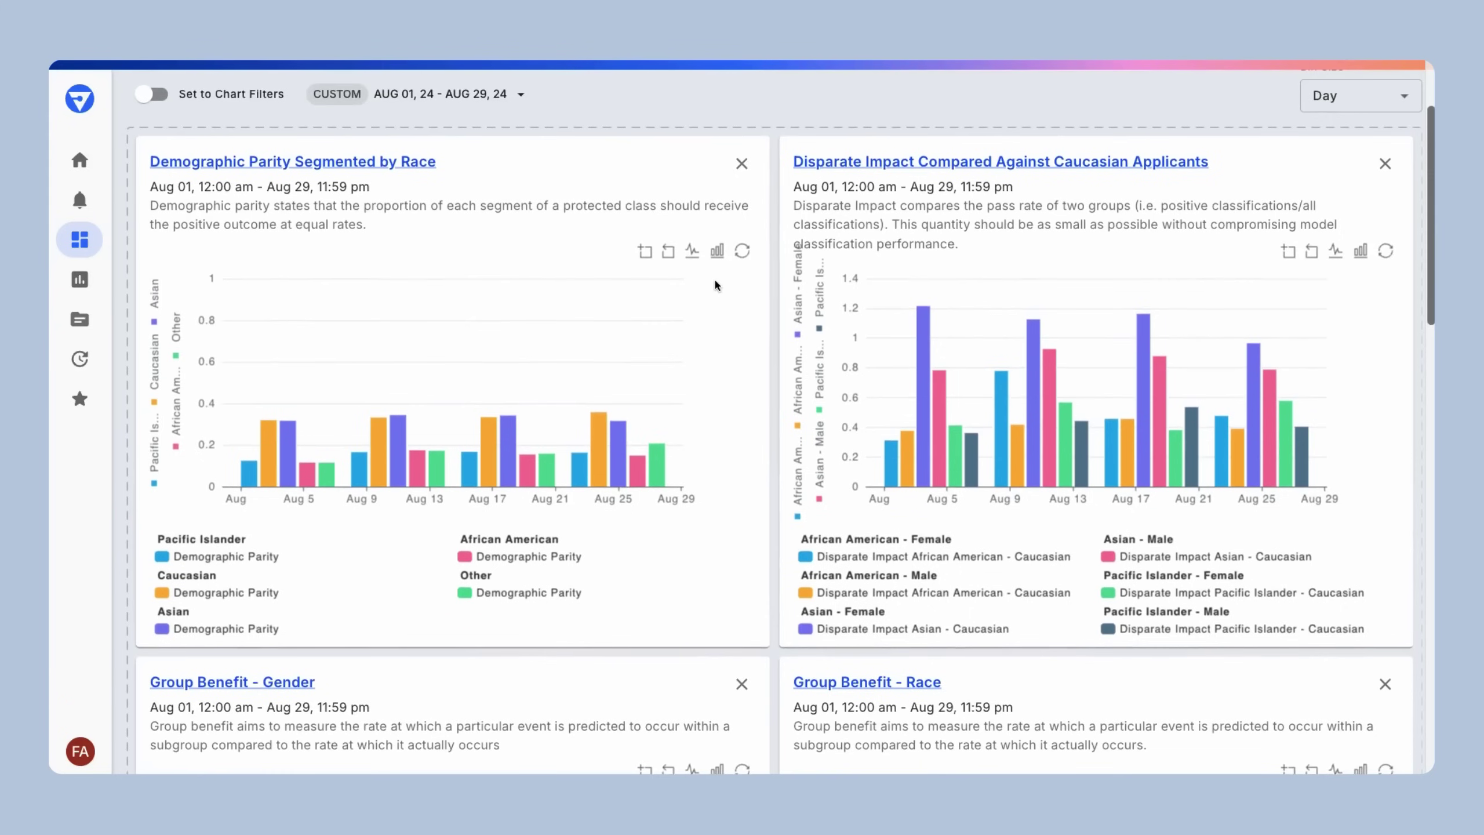